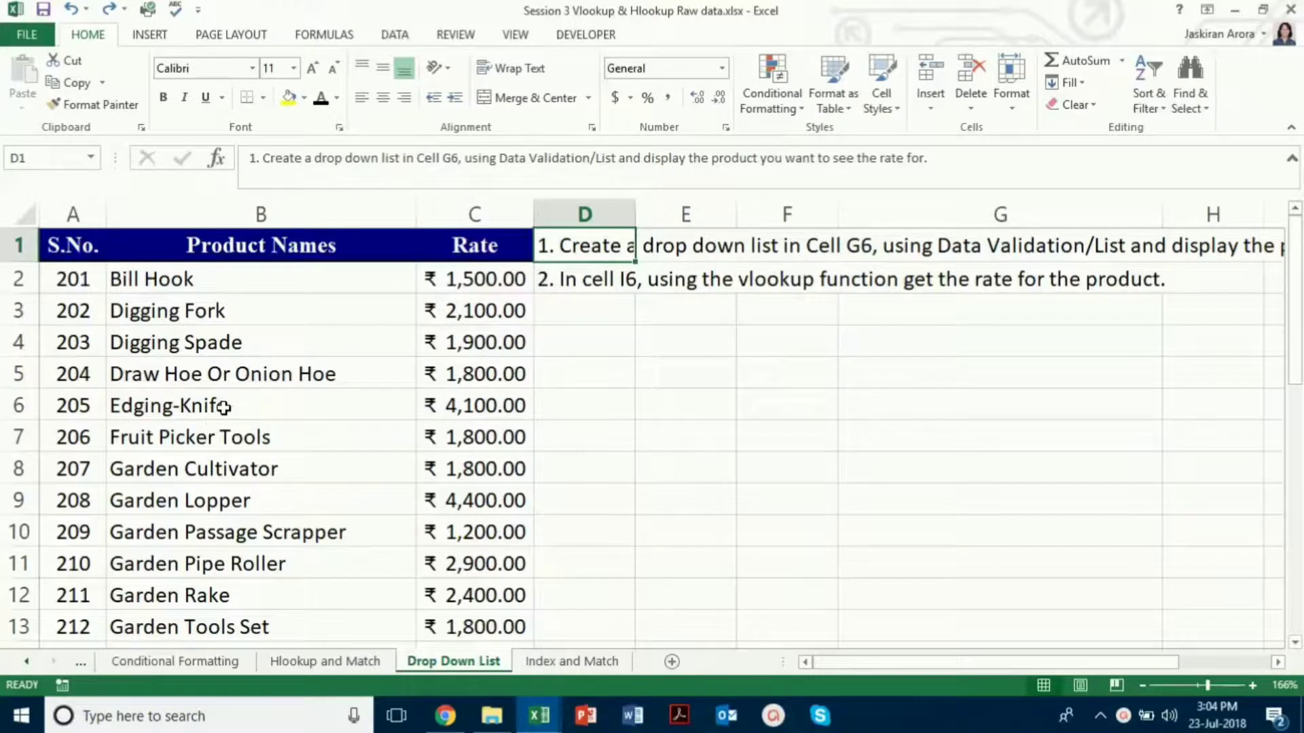
mouse_move(1294, 306)
left_mouse_down()
mouse_move(1294, 579)
mouse_move(1273, 306)
left_mouse_up()
Step: Give cell G6 a yellow fill
left_click(940, 414)
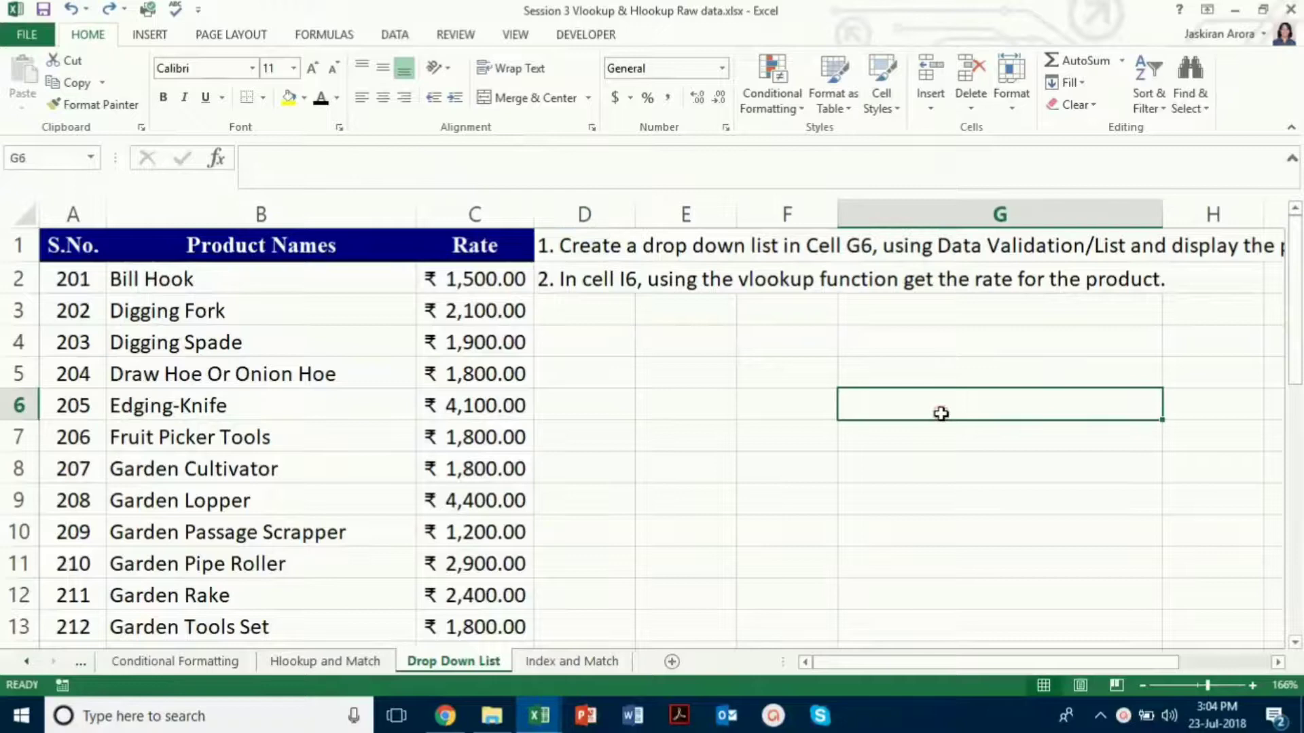
left_click(290, 99)
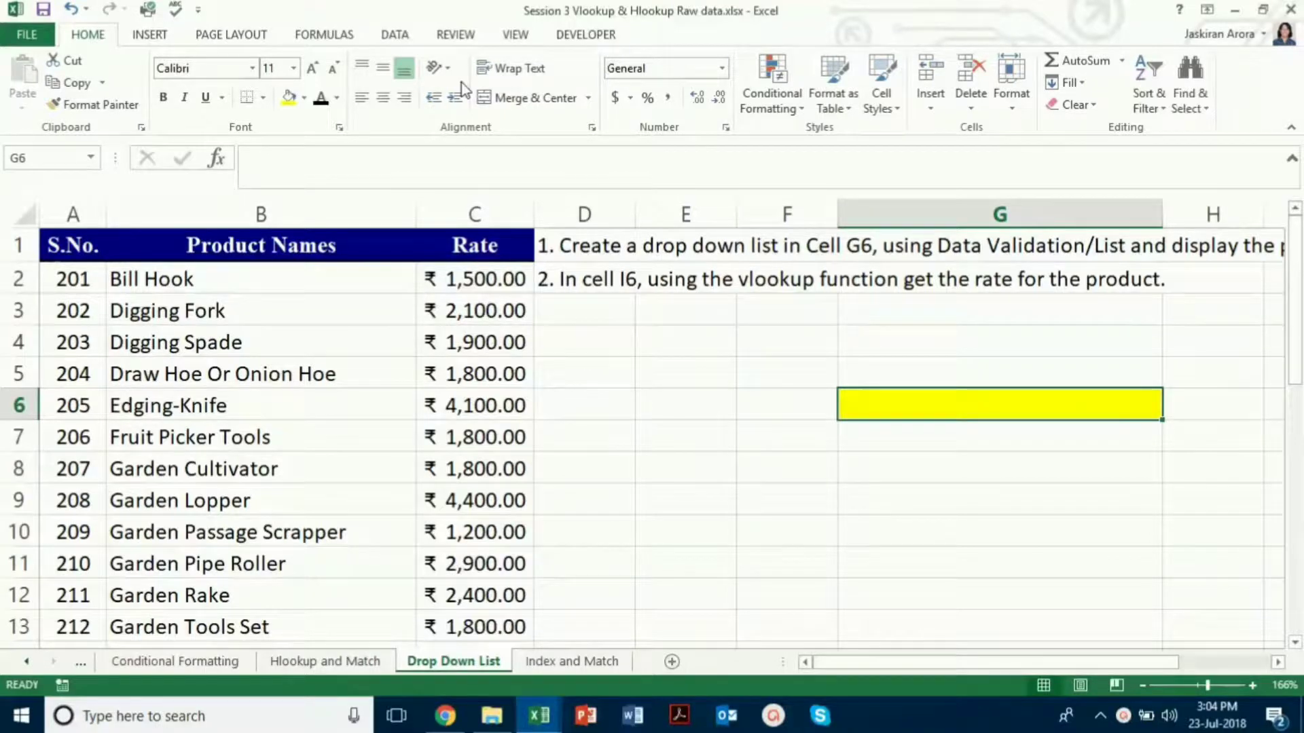
Step: Set G6's data validation to a List with source range B2:B31
left_click(390, 40)
left_click(391, 40)
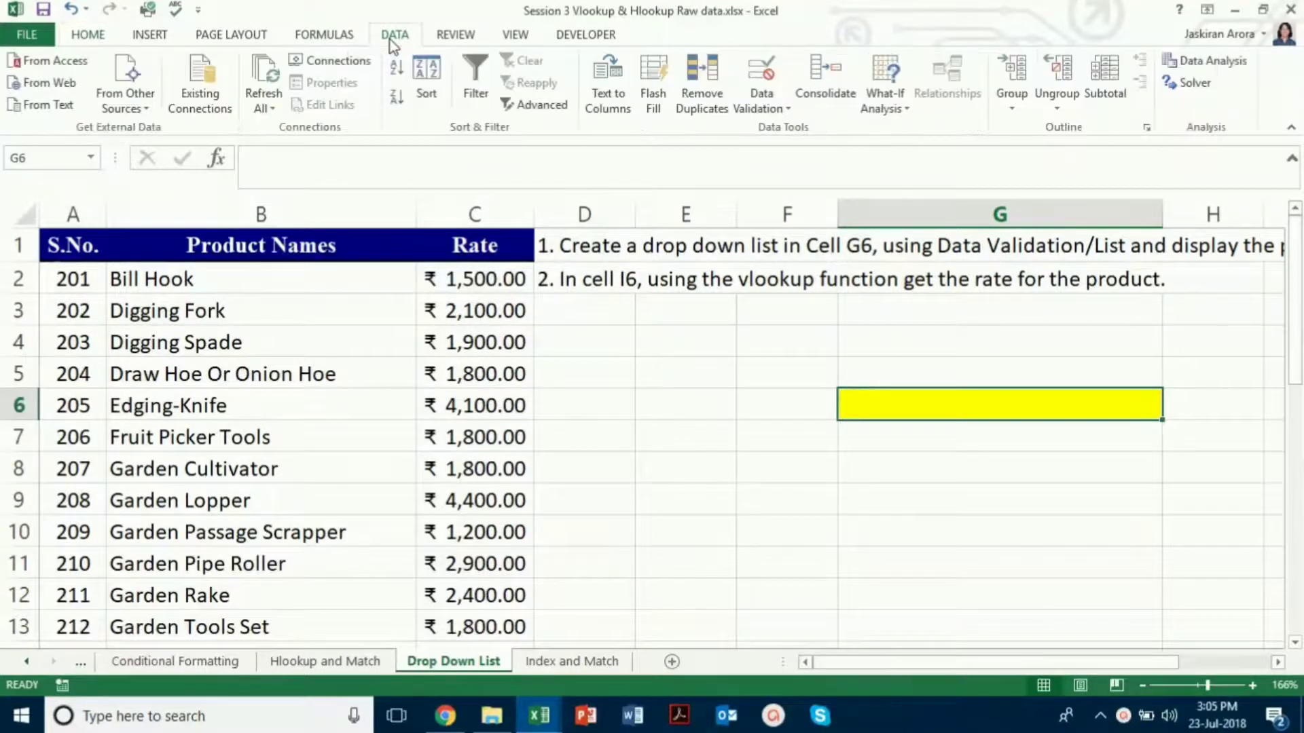
left_click(772, 115)
left_click(774, 135)
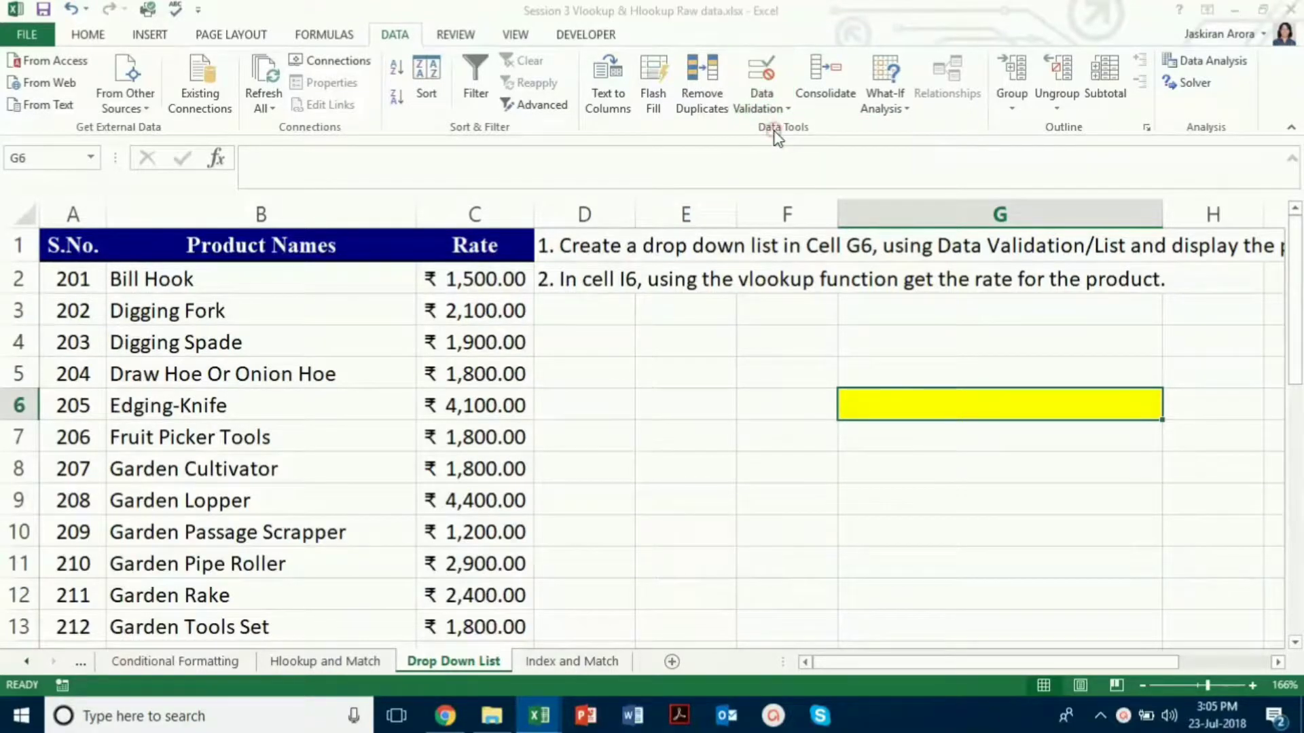
left_click(606, 256)
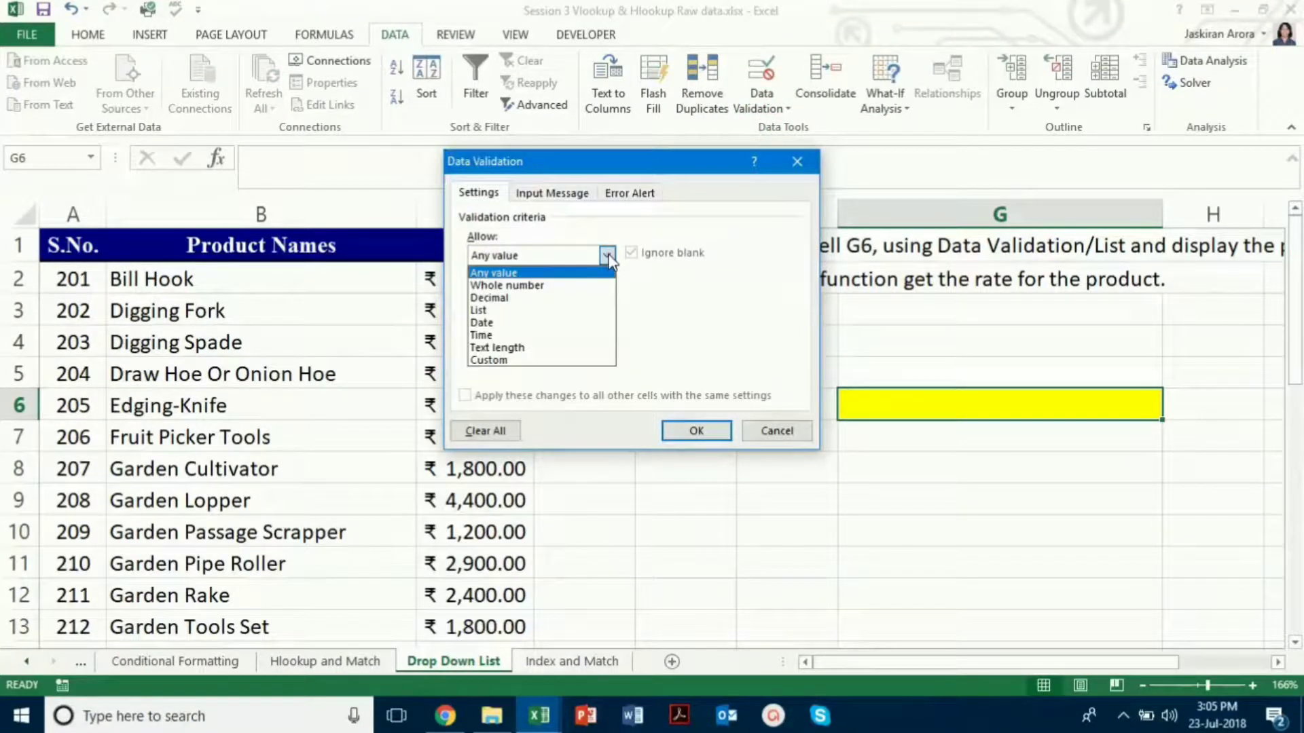
left_click(586, 319)
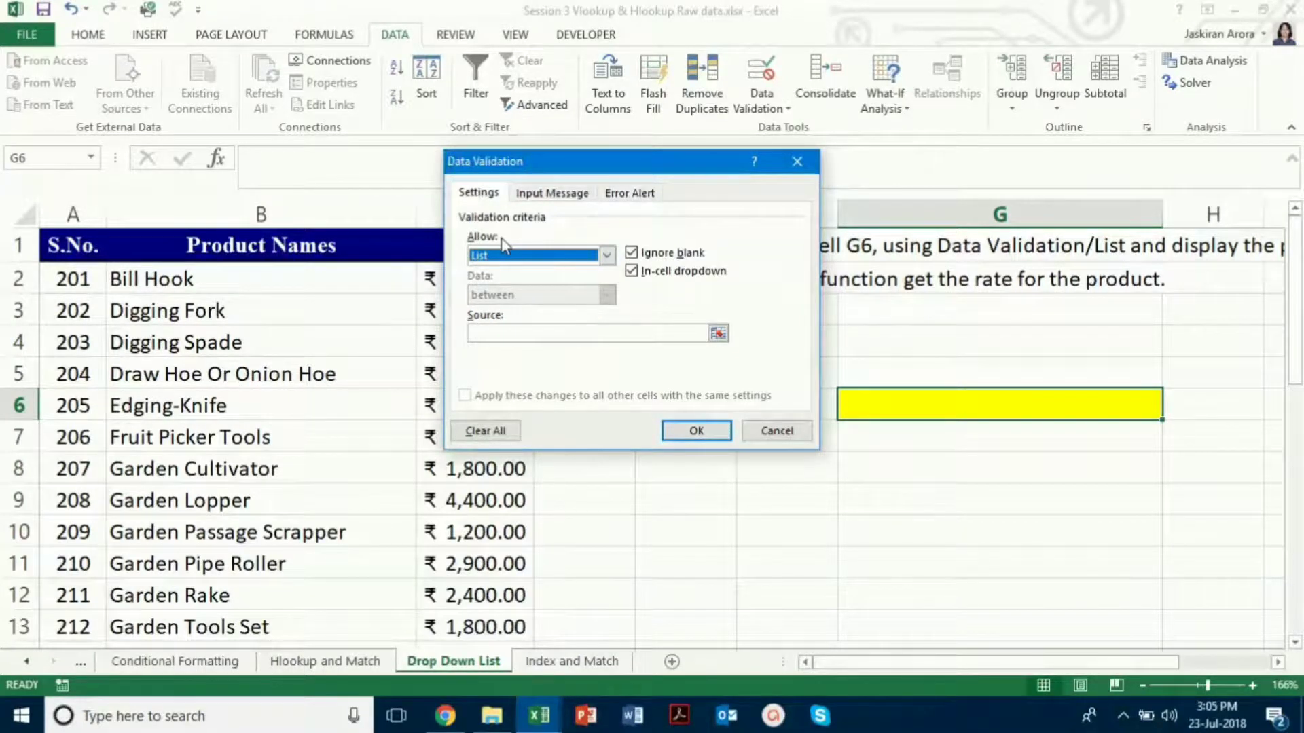
left_click(514, 336)
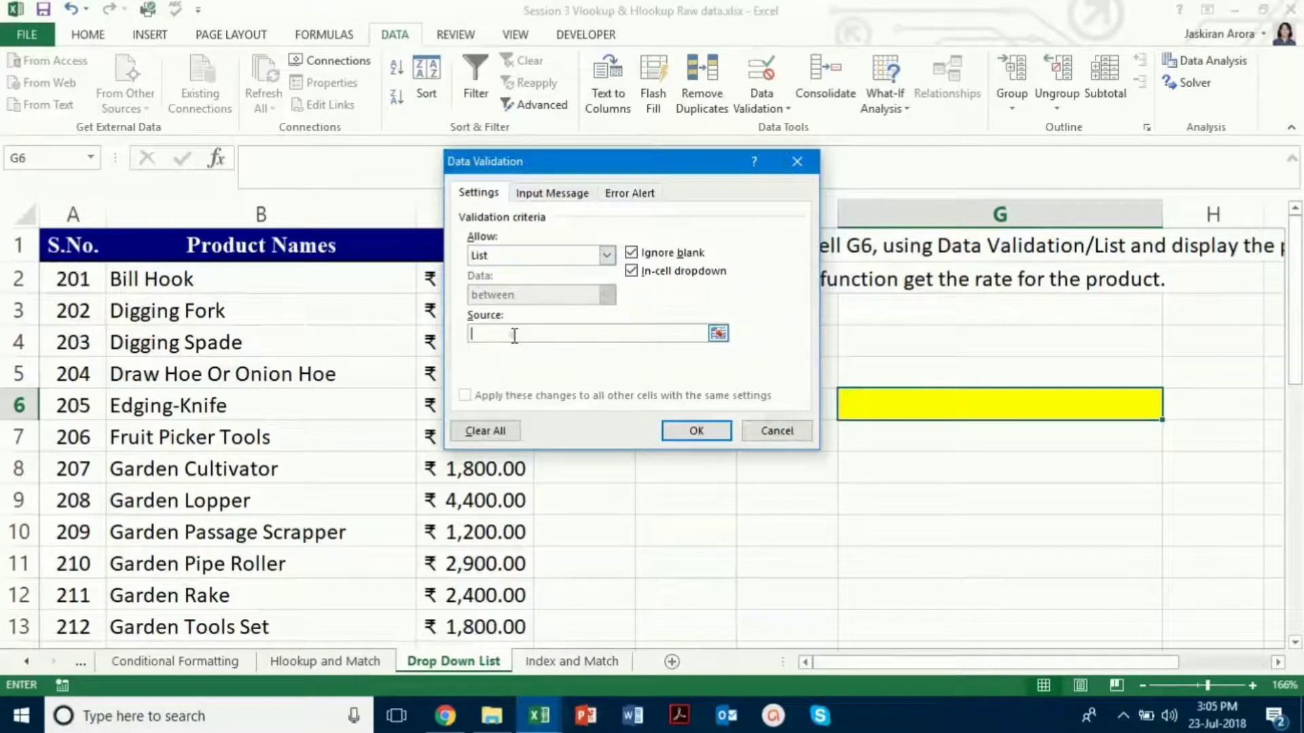
left_click(224, 273)
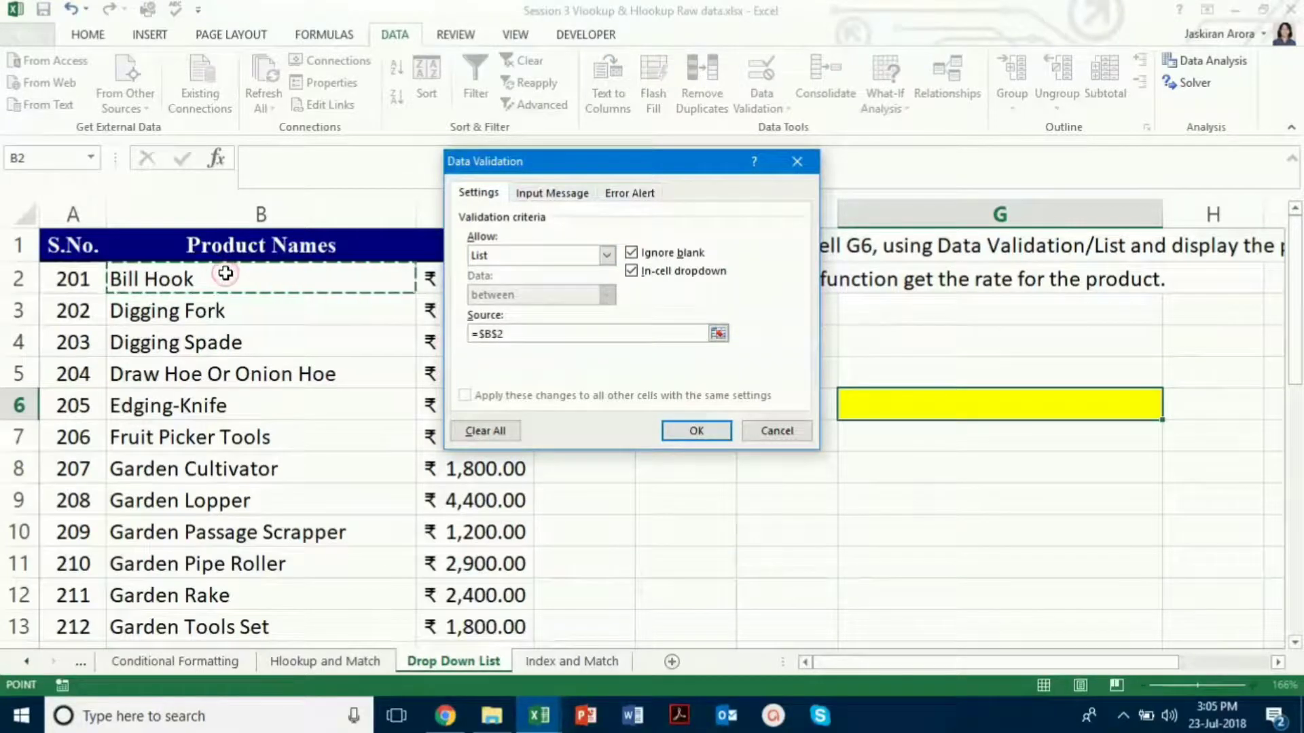
key("ctrl+shift+Down")
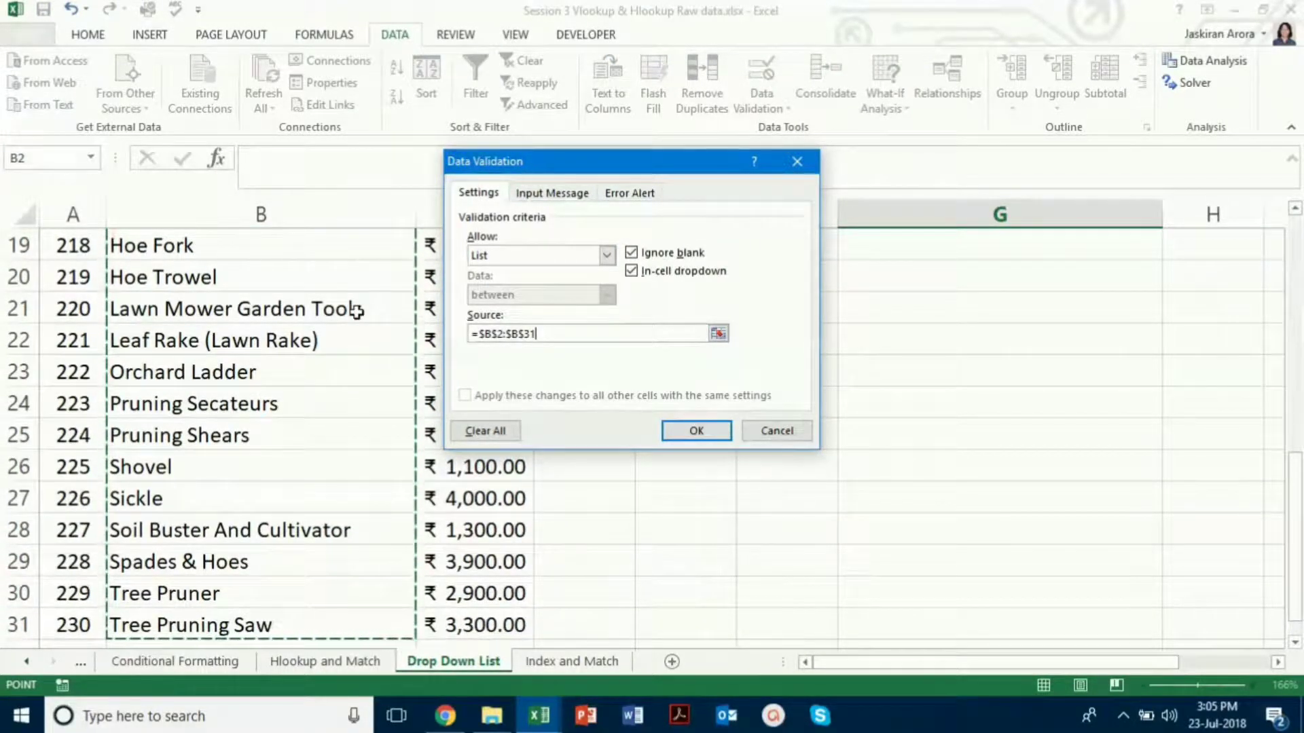
Step: Confirm the G6 list validation and enter 'Select the Product Name' in G5
left_click(684, 436)
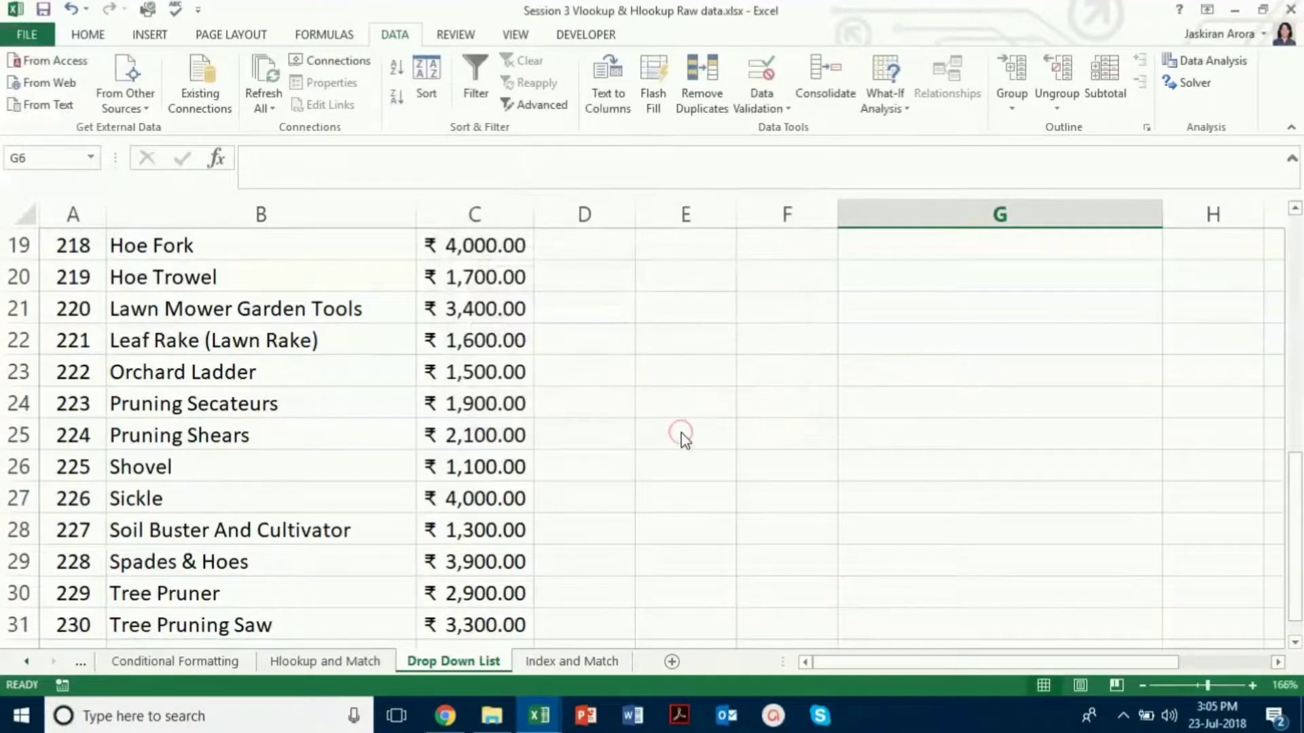
left_click_drag(1296, 506, 1295, 256)
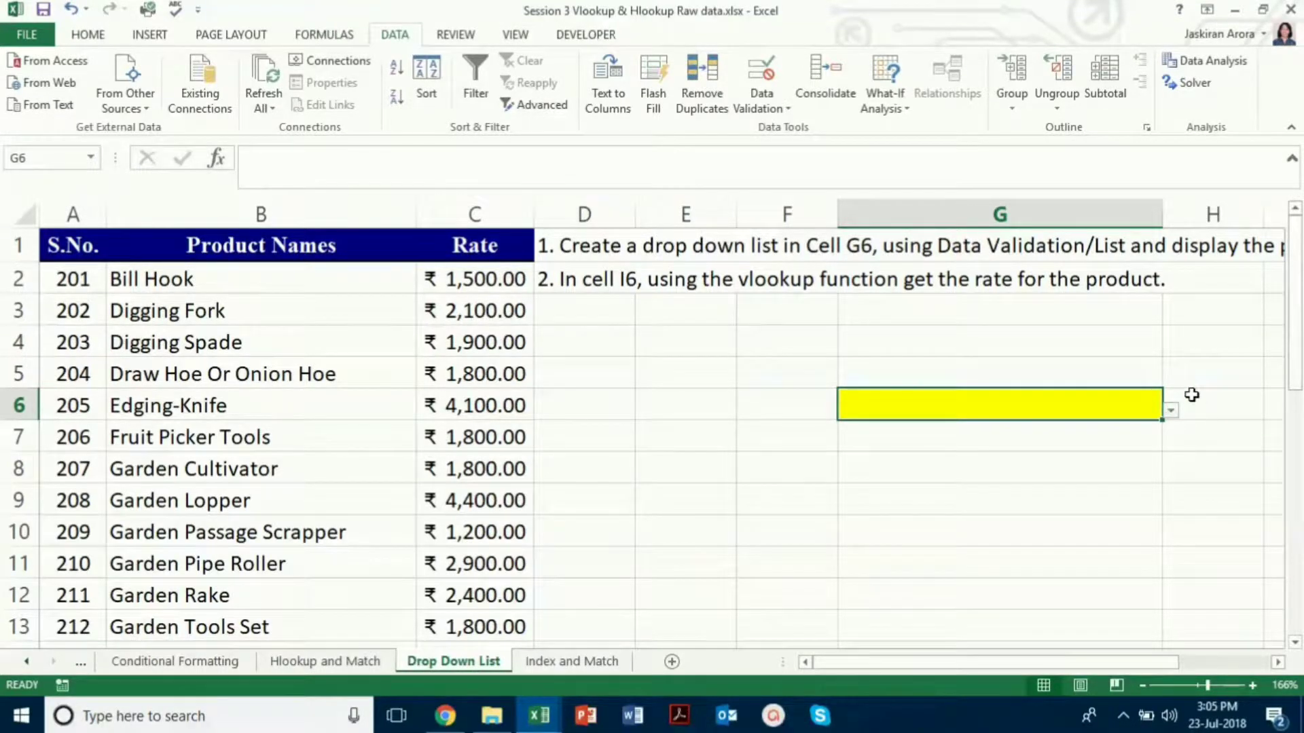
left_click(1081, 374)
type("S")
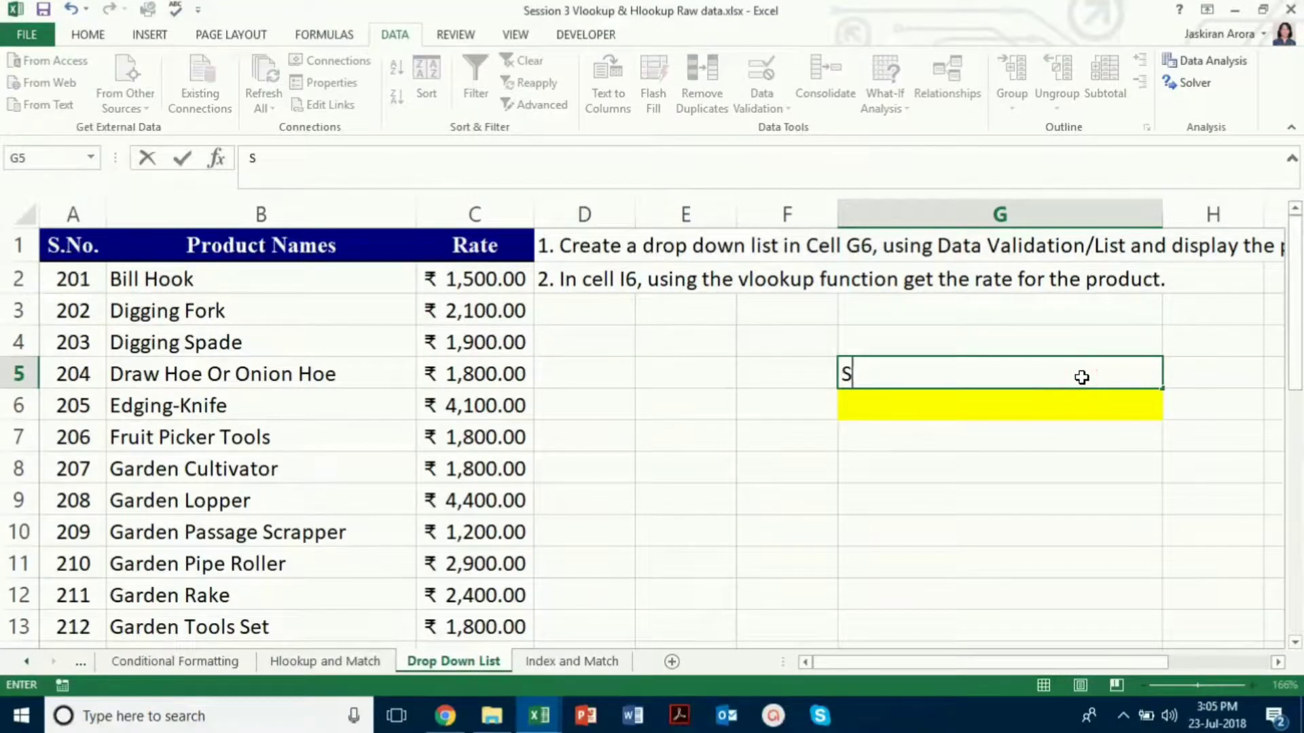
type("elect")
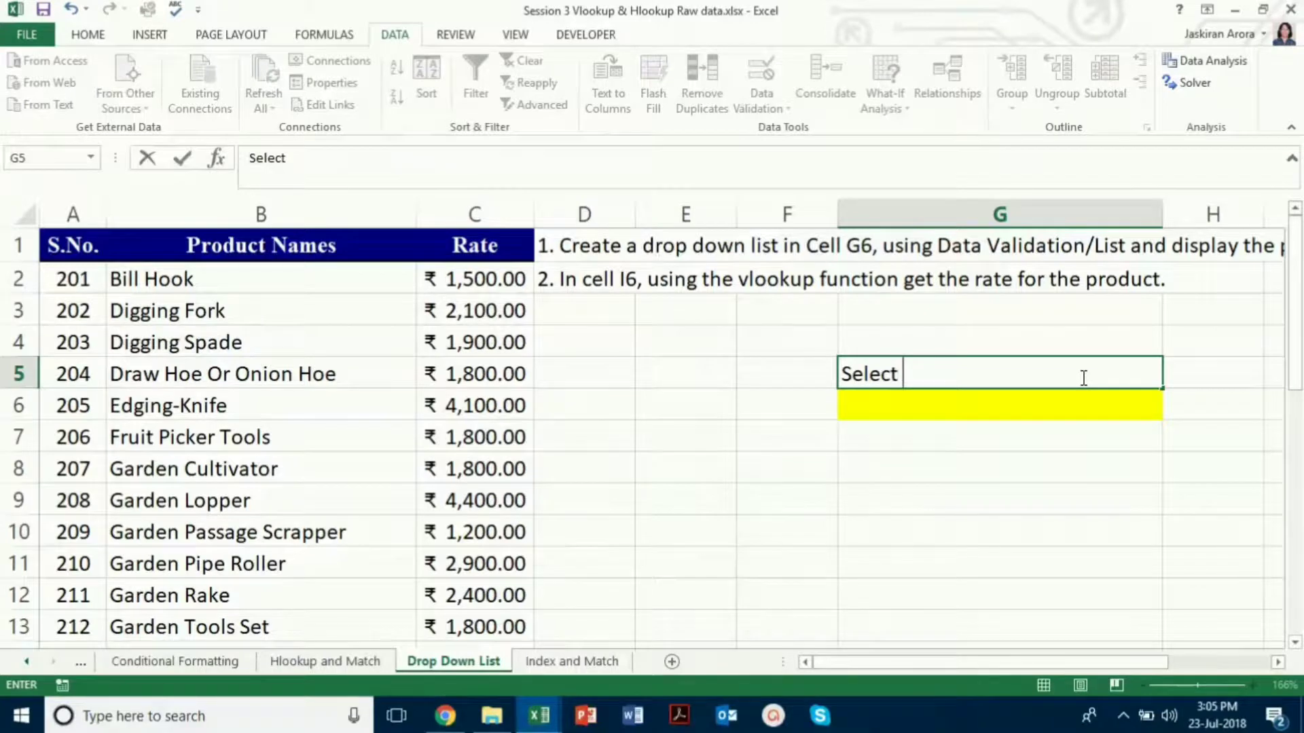
type(" the Product ")
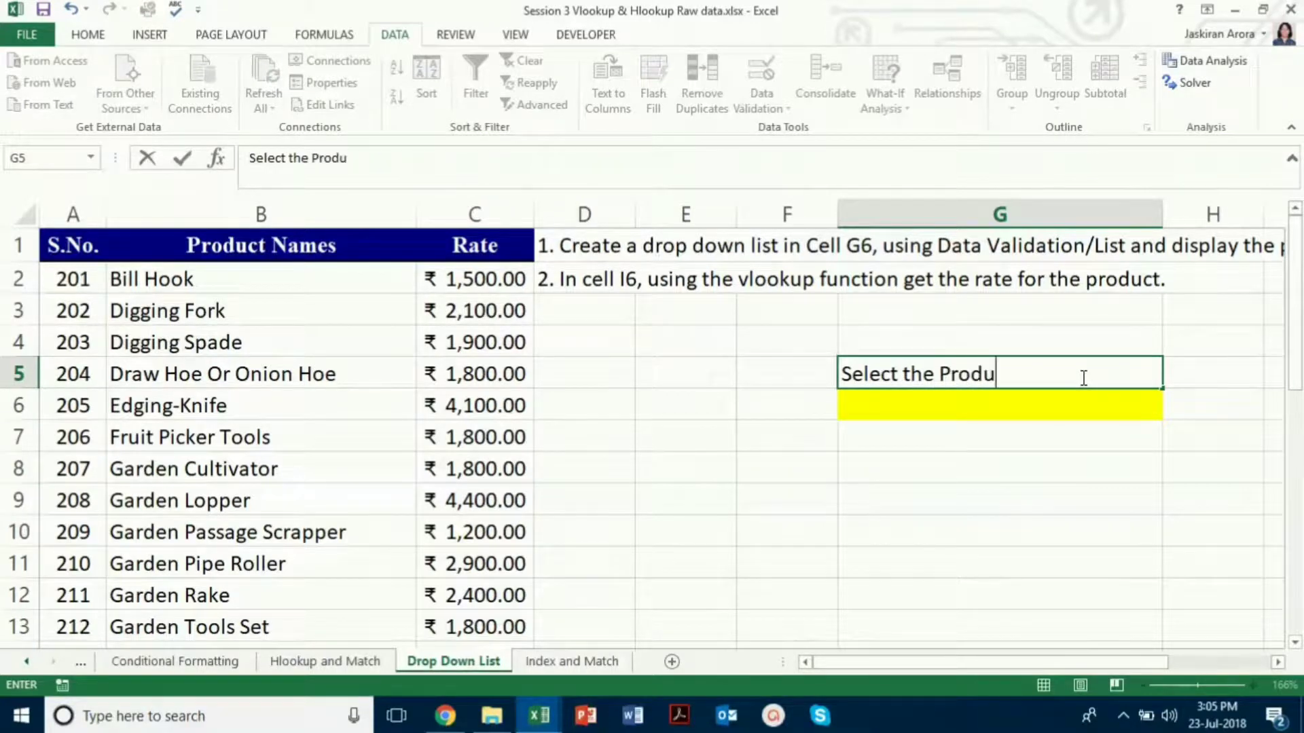
type("Name")
key("Return")
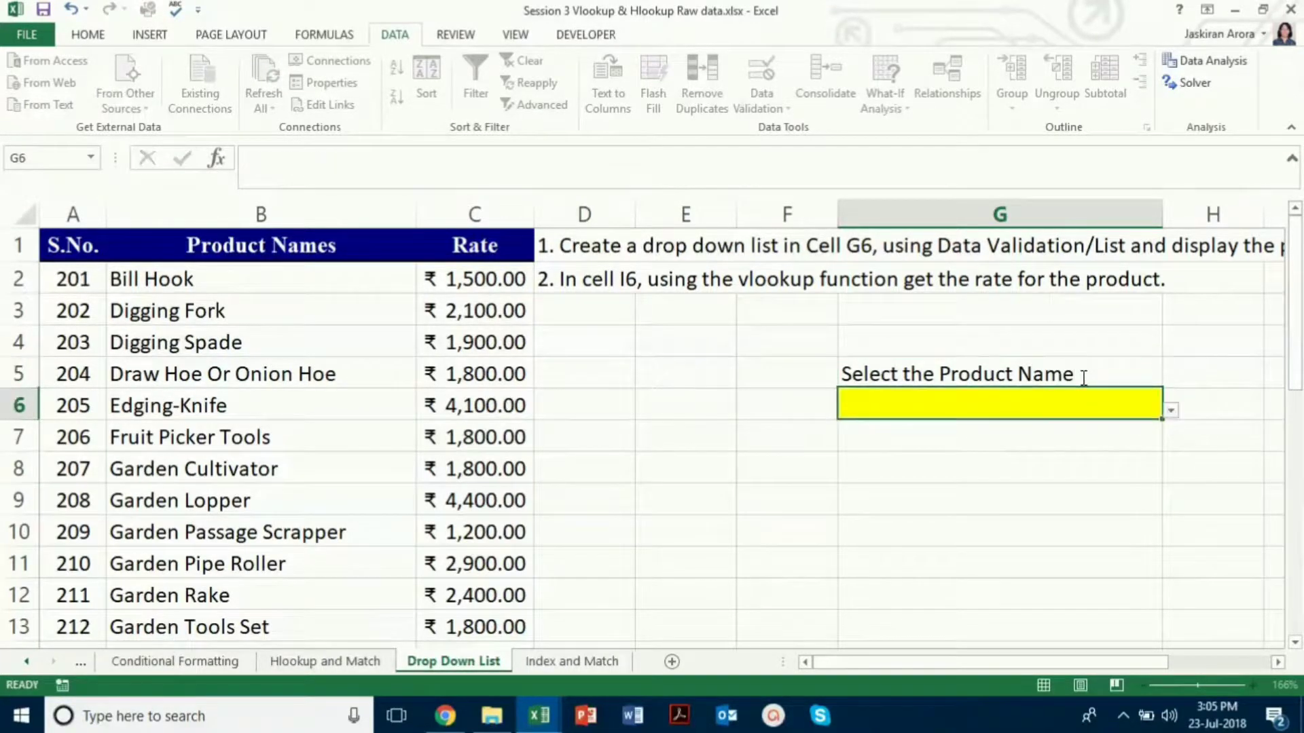
Step: Pick Garden Pipe Roller, then Hedge Shear, from the G6 drop-down list
left_click(1170, 410)
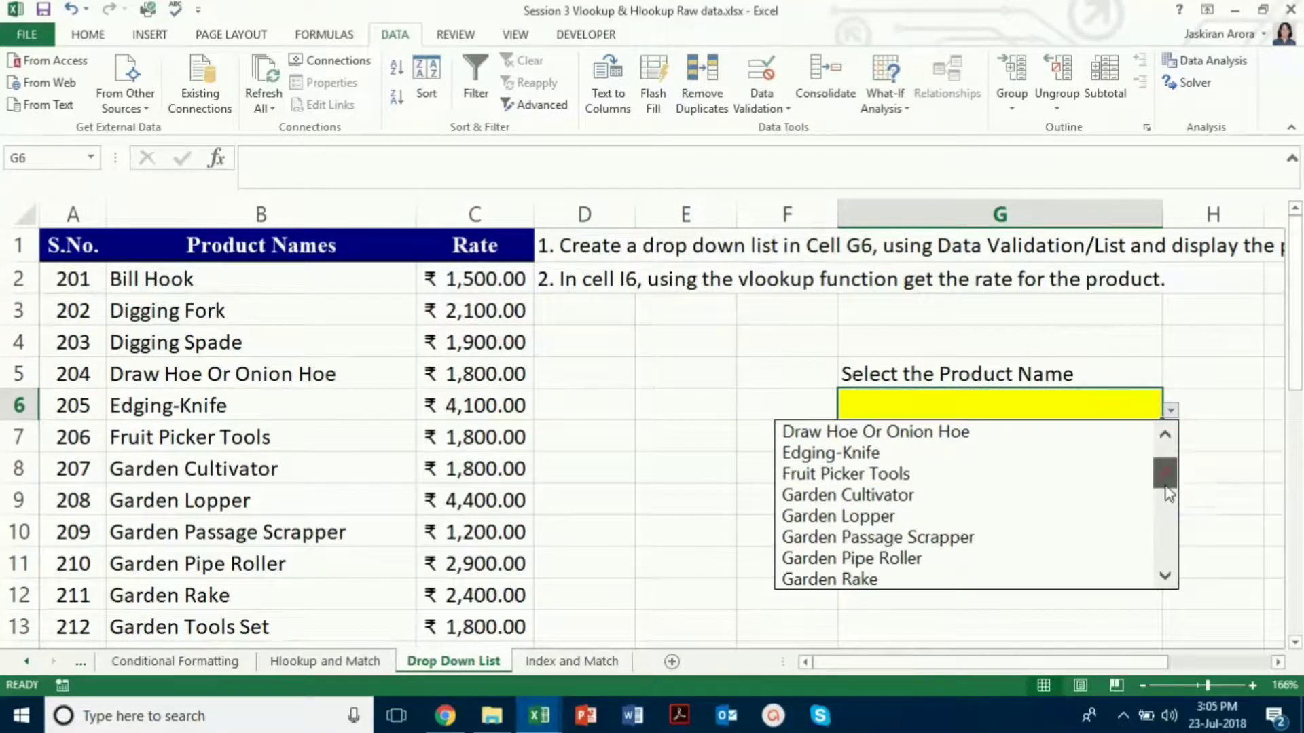
left_click_drag(1165, 466, 1010, 533)
left_click(902, 515)
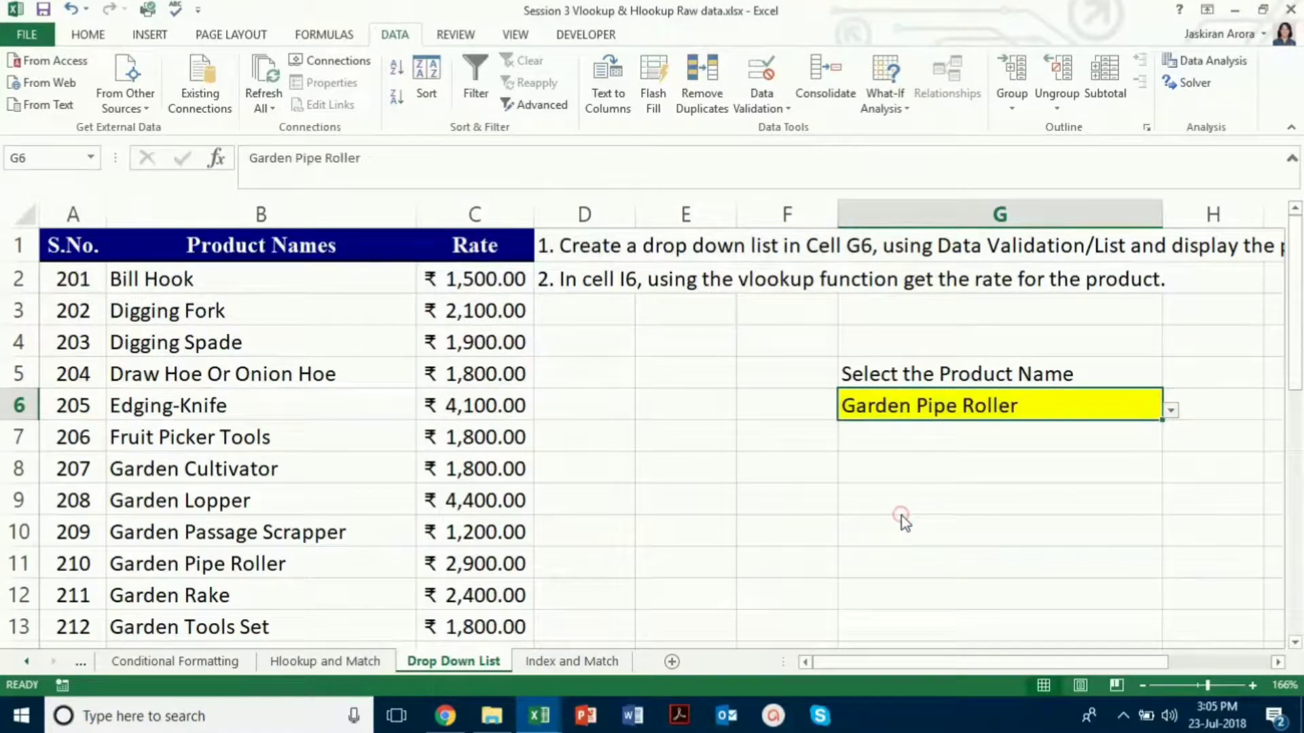
left_click(1064, 501)
left_click(1153, 406)
left_click(1171, 409)
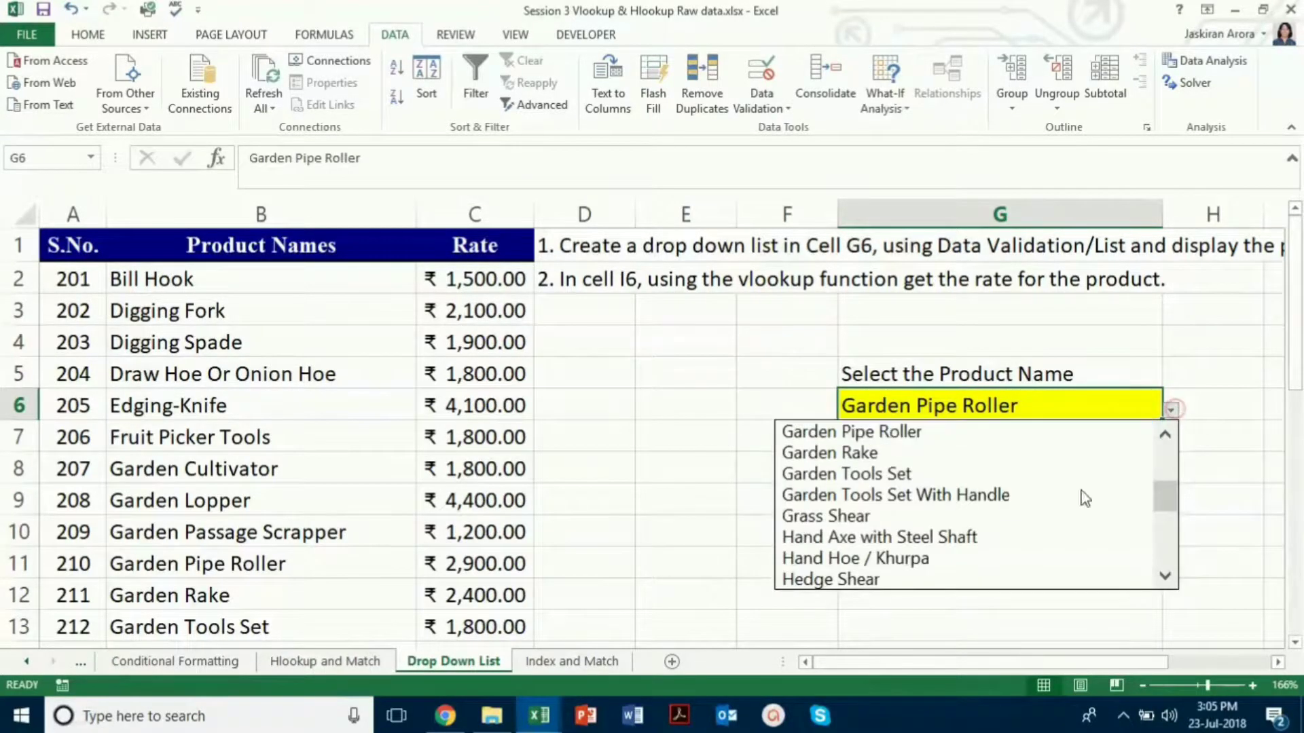
left_click(1040, 575)
left_click(1209, 382)
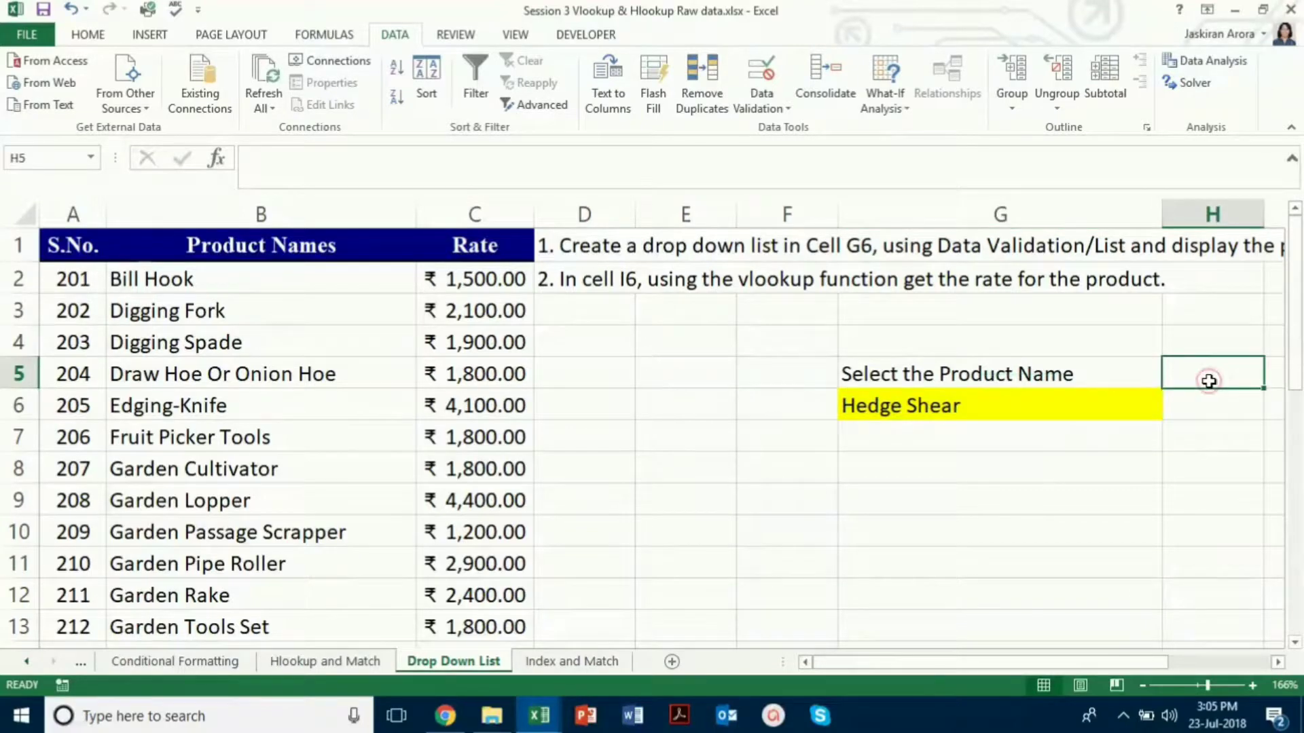
type("Rate")
Step: Label H5 'Rate' and start a VLOOKUP in H6 with G6 as the lookup value
key("Return")
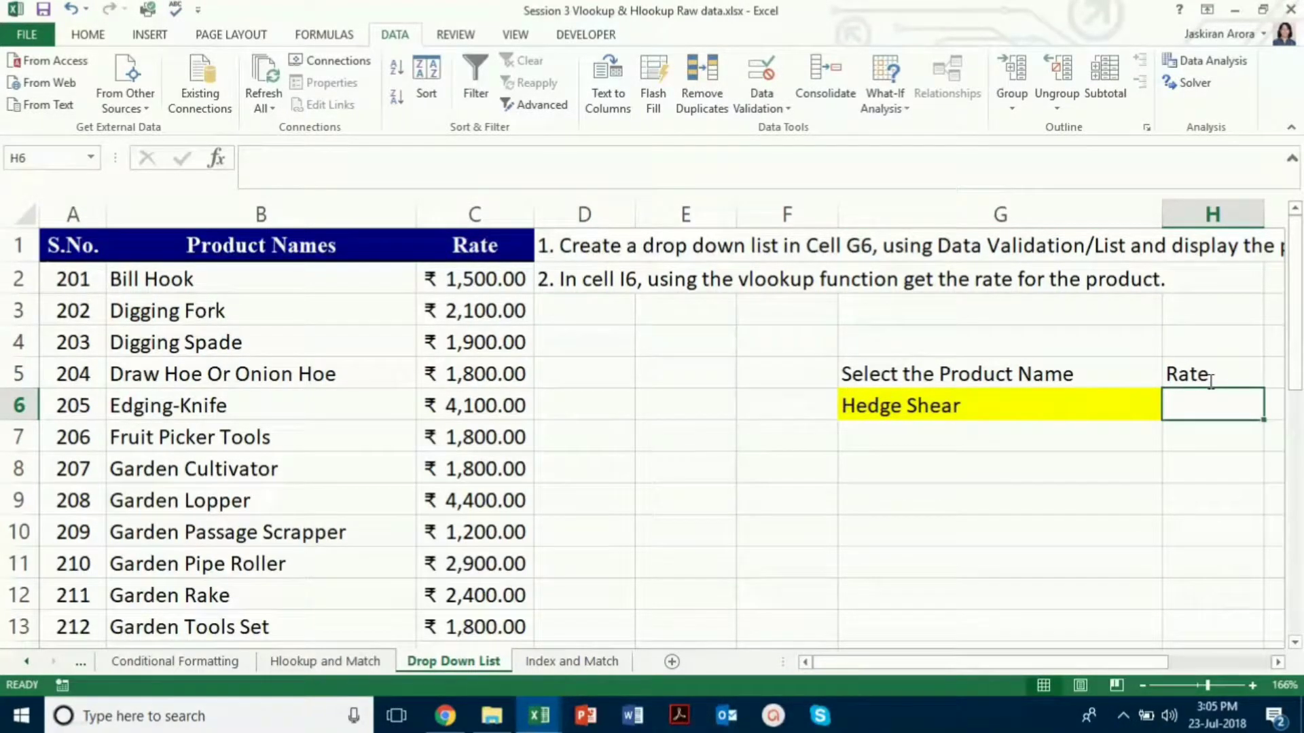
type("=")
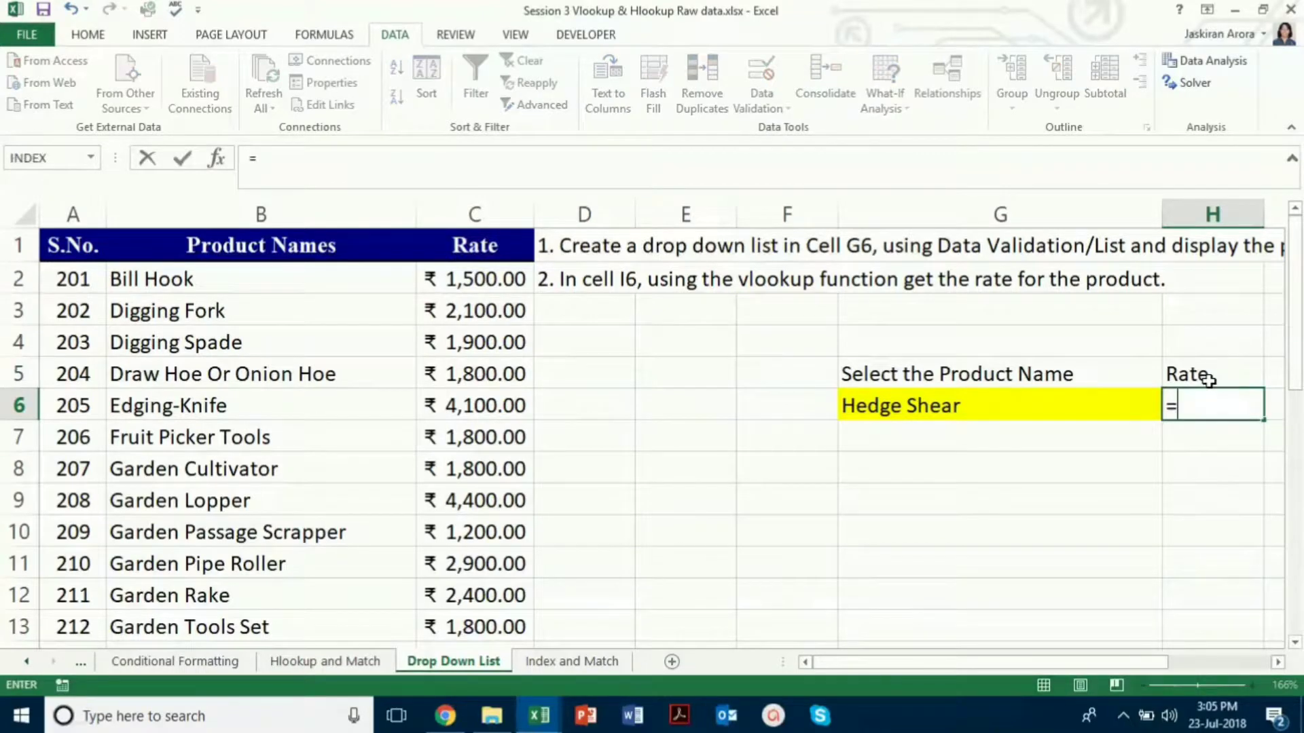
type("vl")
key("Tab")
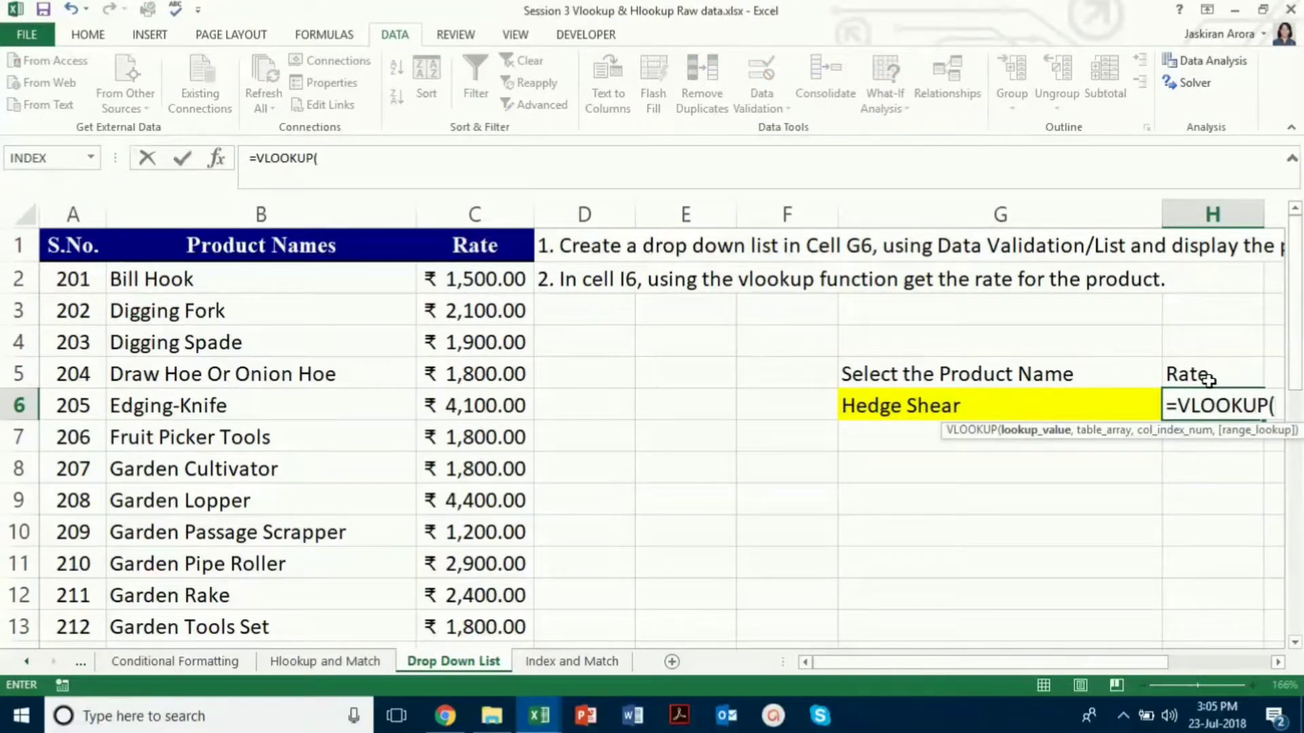
left_click(1026, 405)
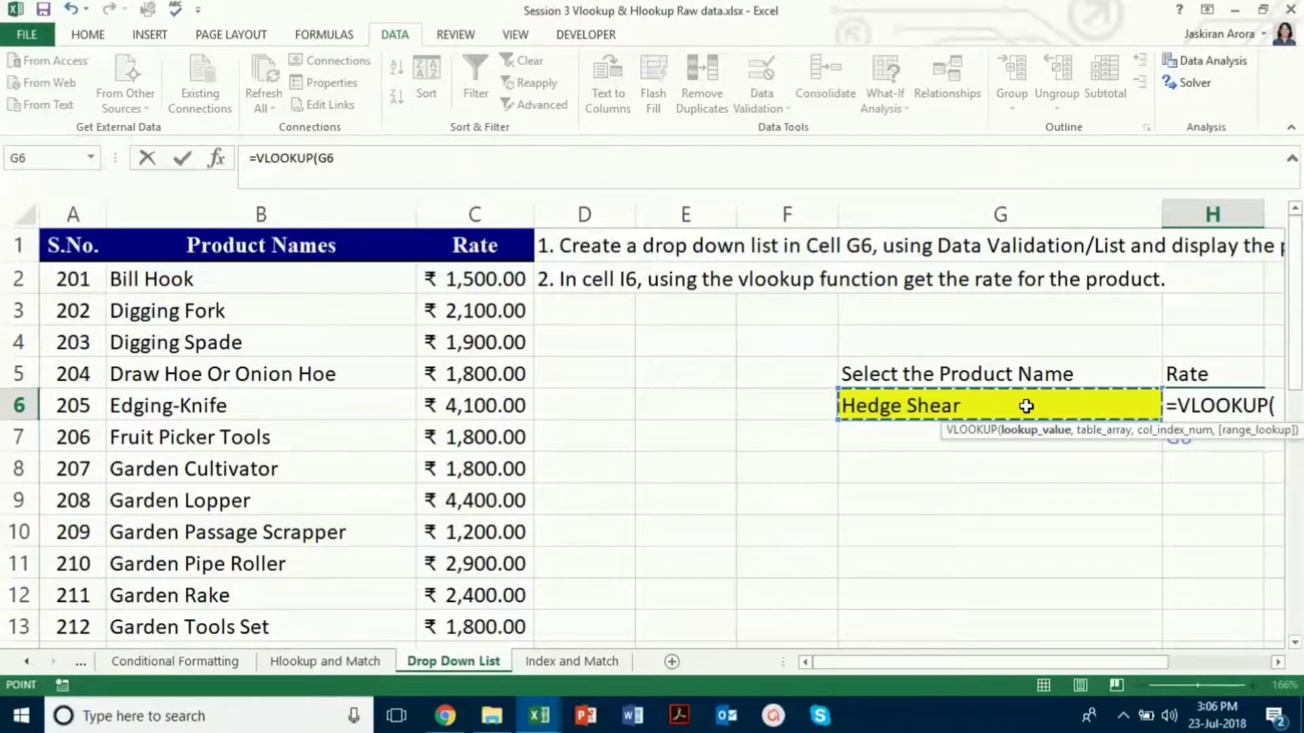
type(",")
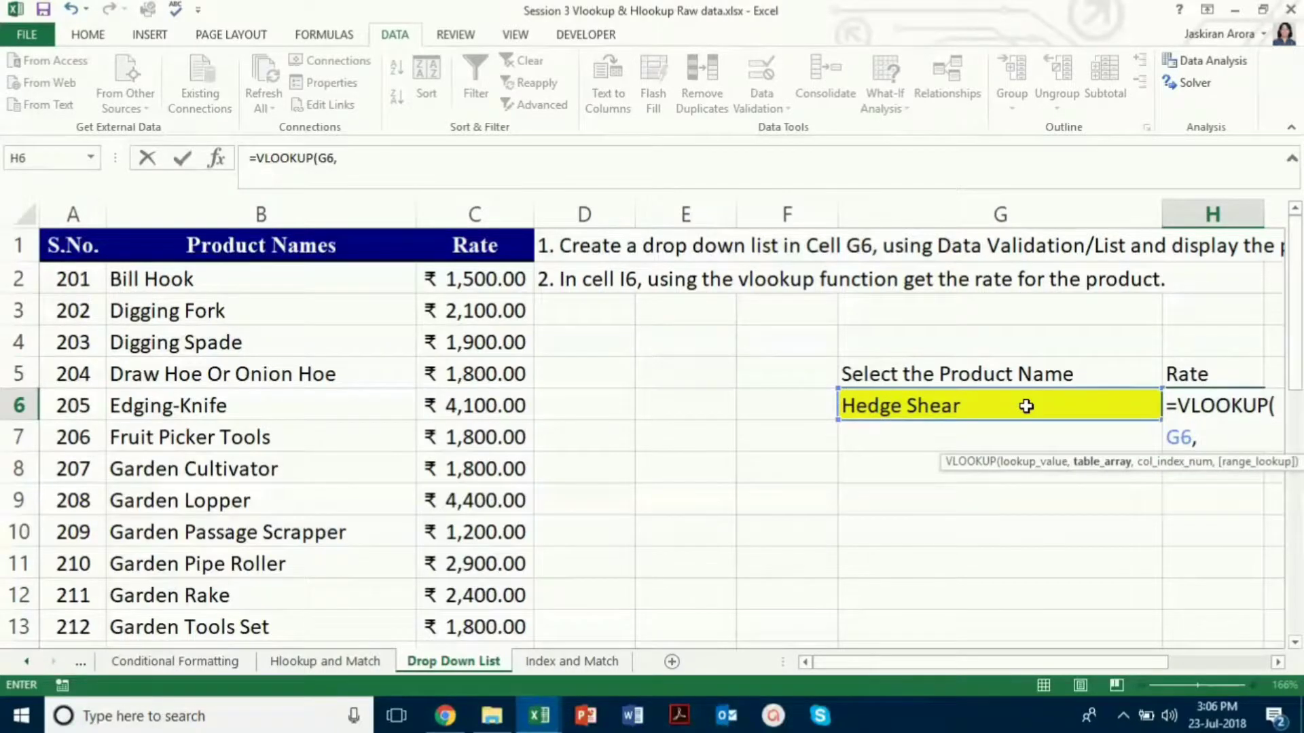
Step: Complete the VLOOKUP over absolute range $B$2:$C$31, column 2, exact match
left_click(160, 279)
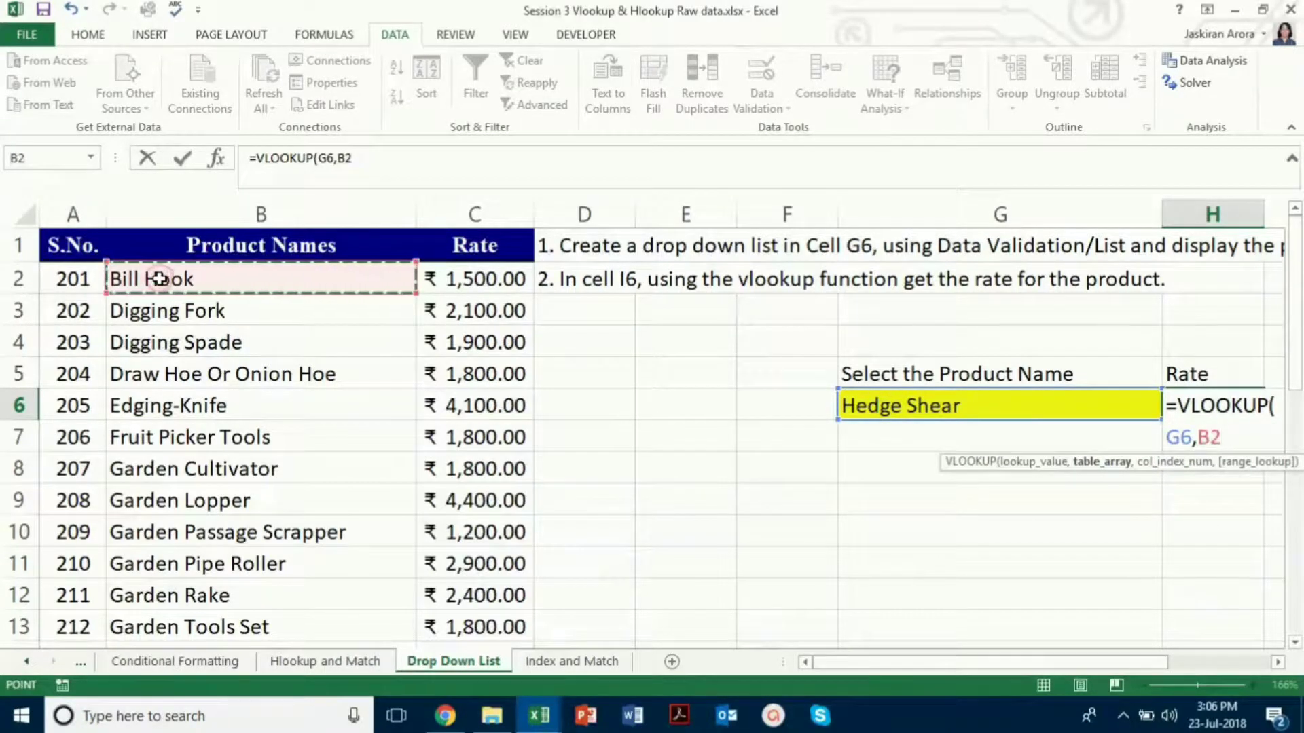
key("ctrl+shift+Down")
key("shift+Right")
key("shift+Right")
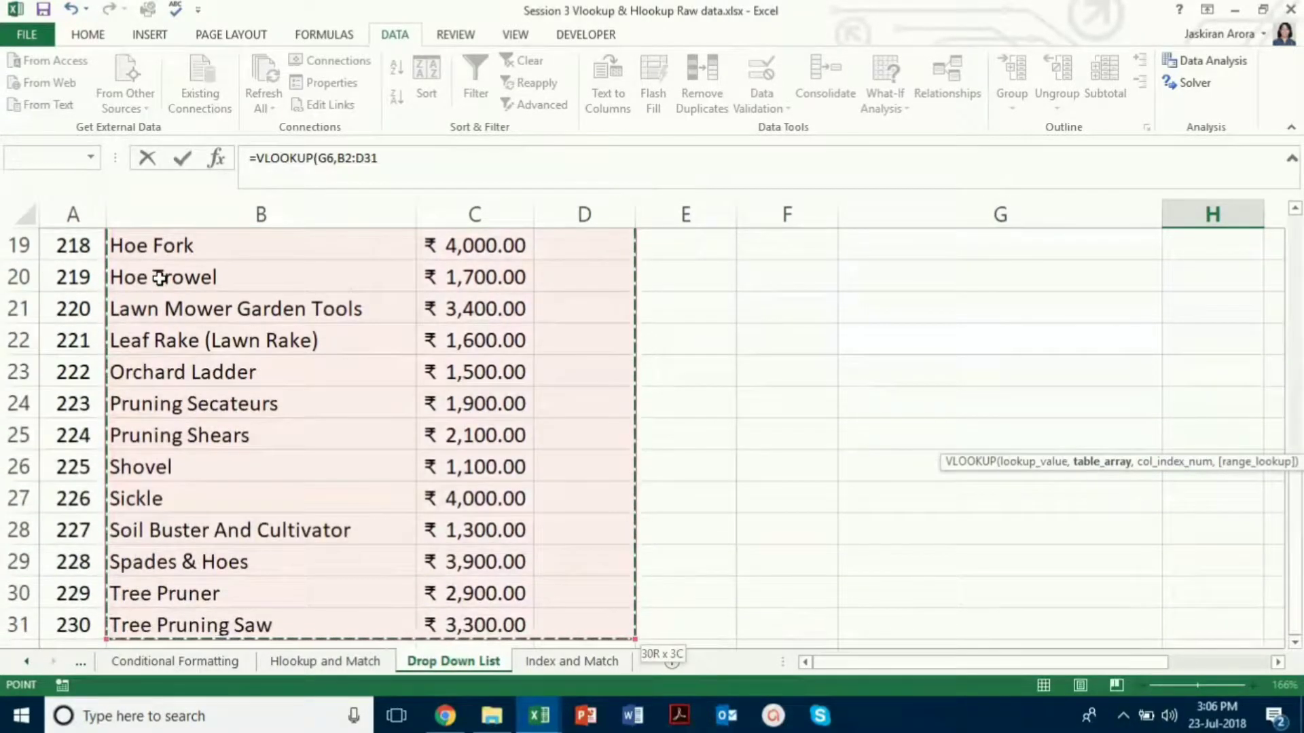
key("shift+Left")
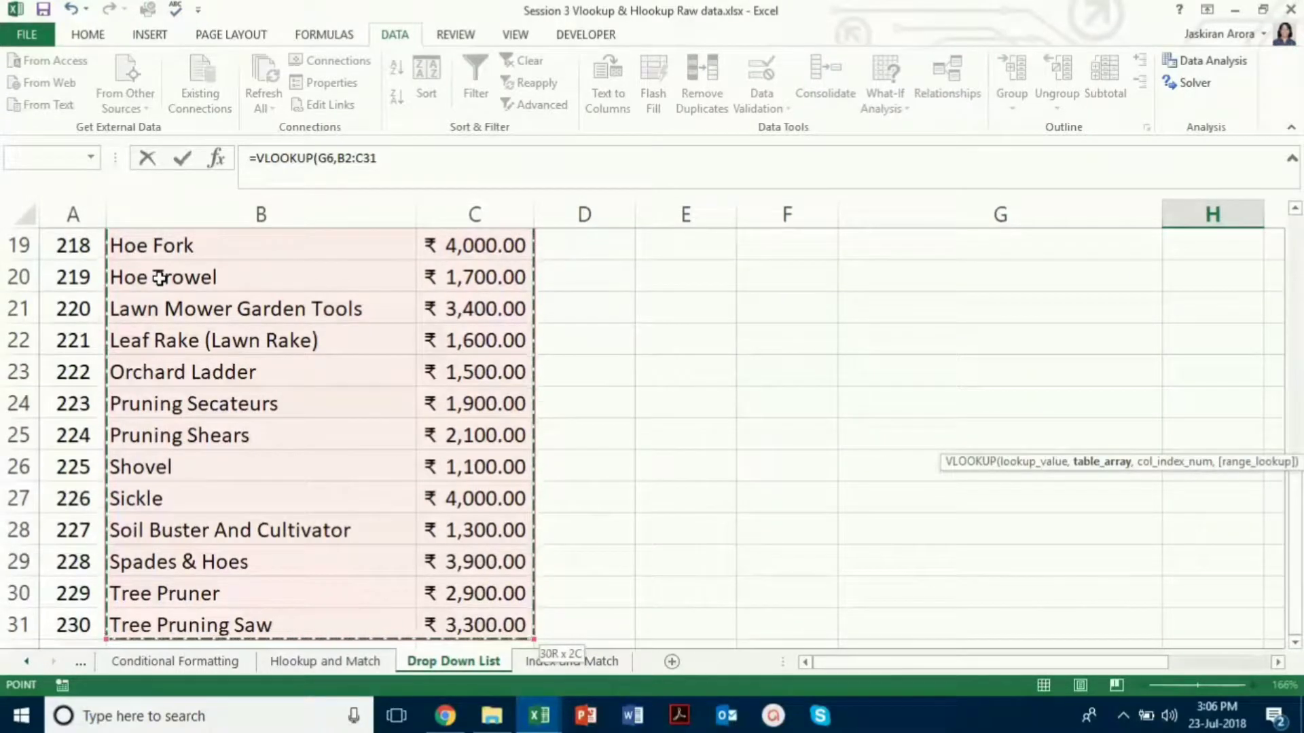
key("F4")
scroll(160, 279, "up", 3)
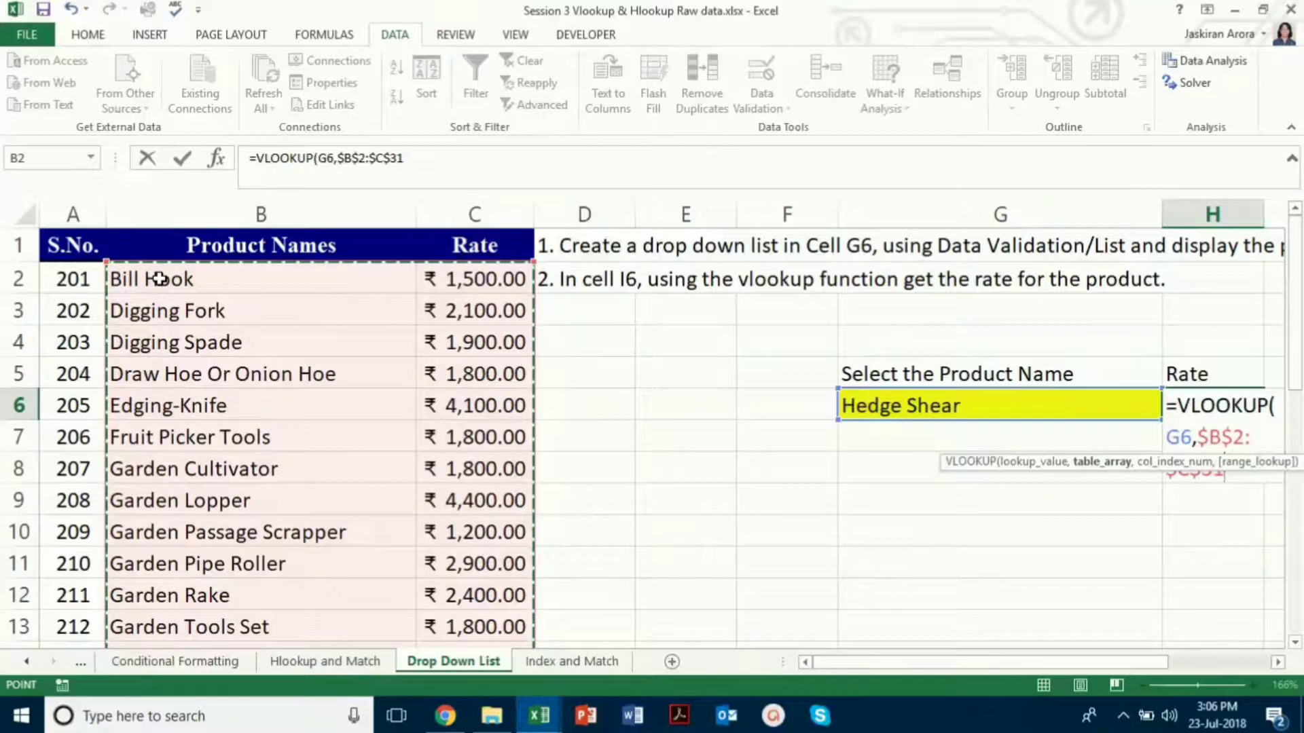
type(",2")
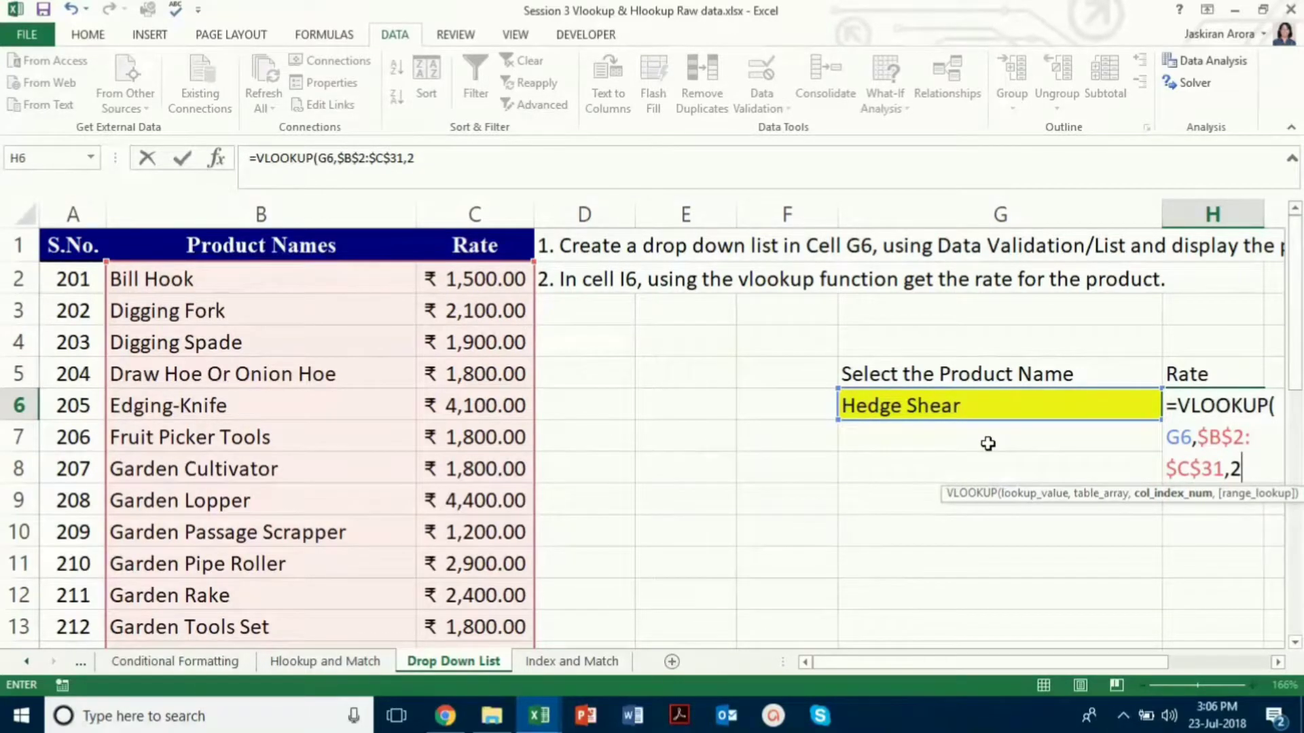
type(",false")
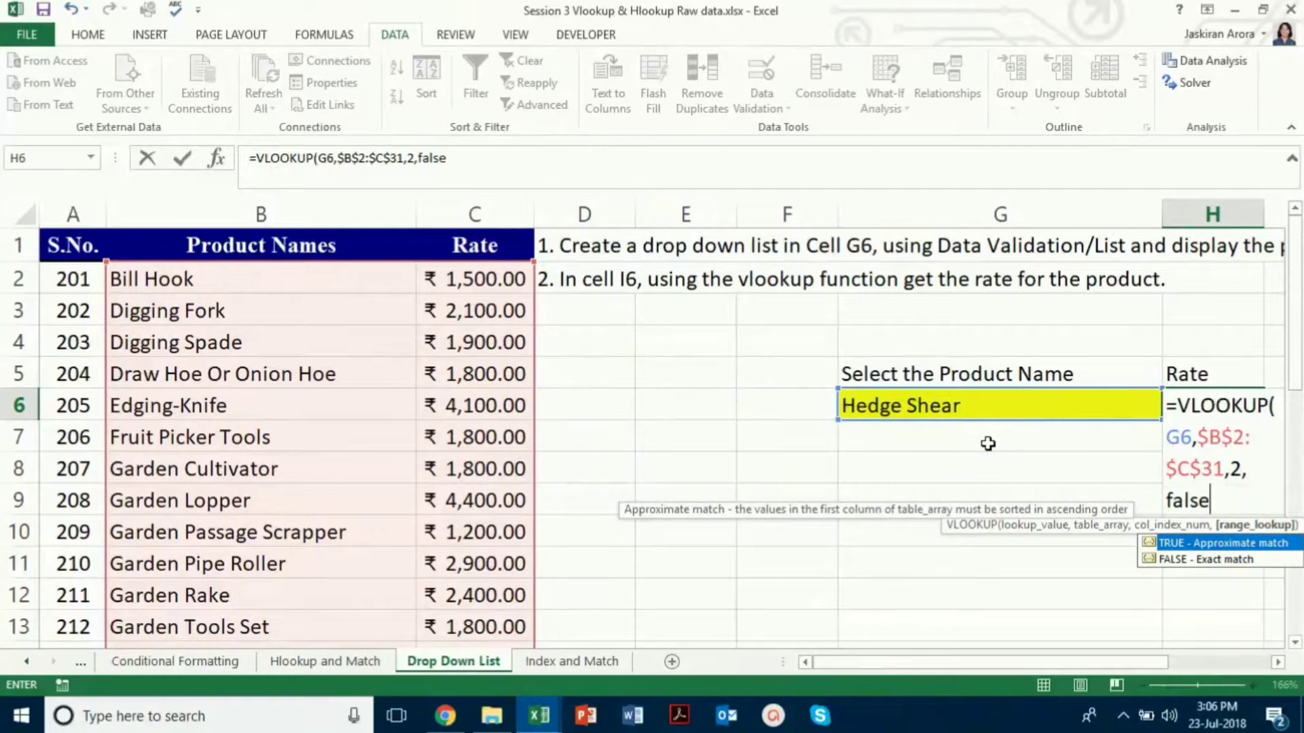
type(")")
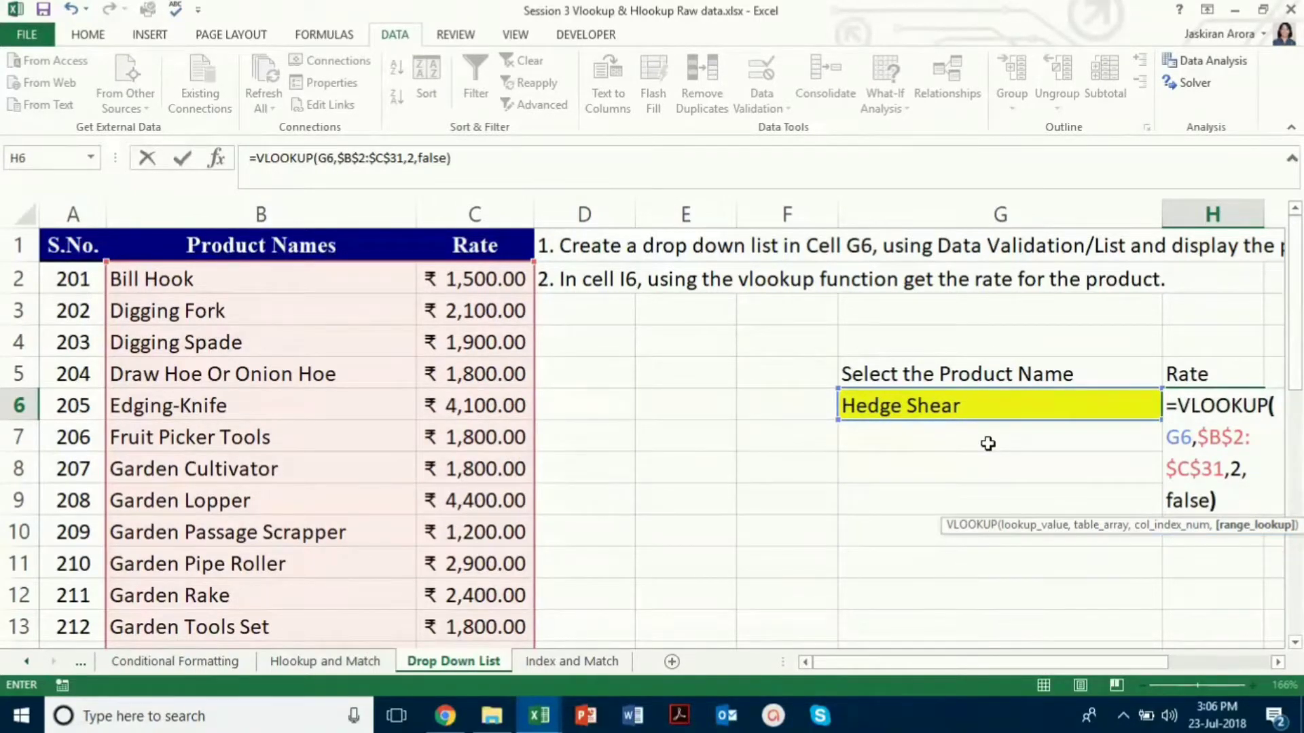
key("Return")
key("Up")
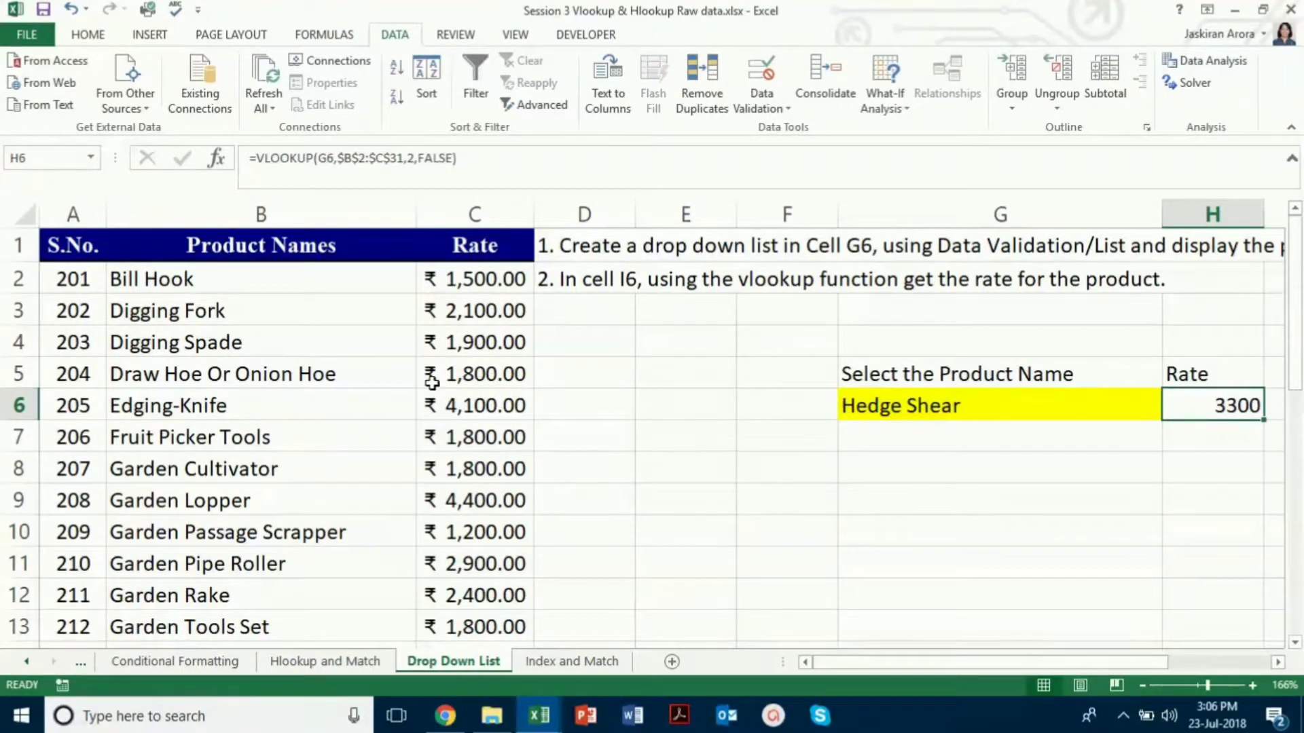
Step: Copy C5's rupee currency format onto H6 with Format Painter
left_click(461, 377)
left_click(89, 37)
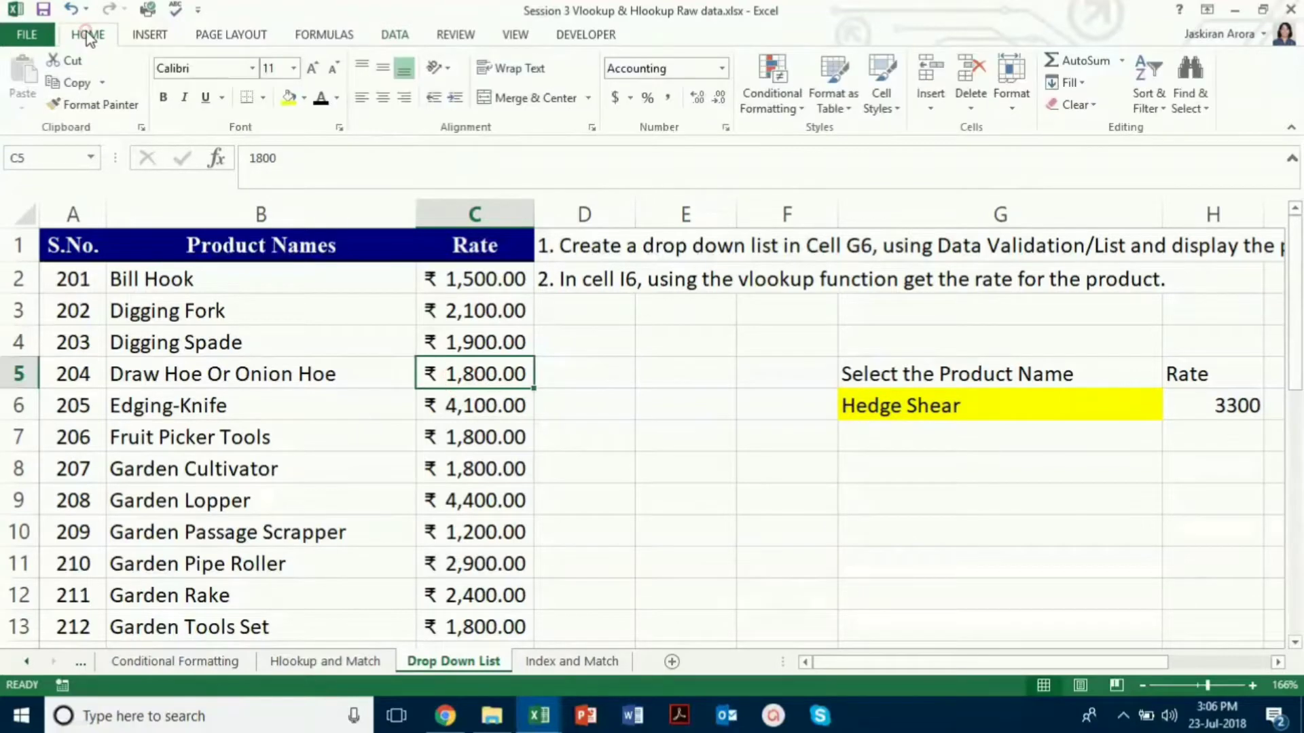
left_click(94, 104)
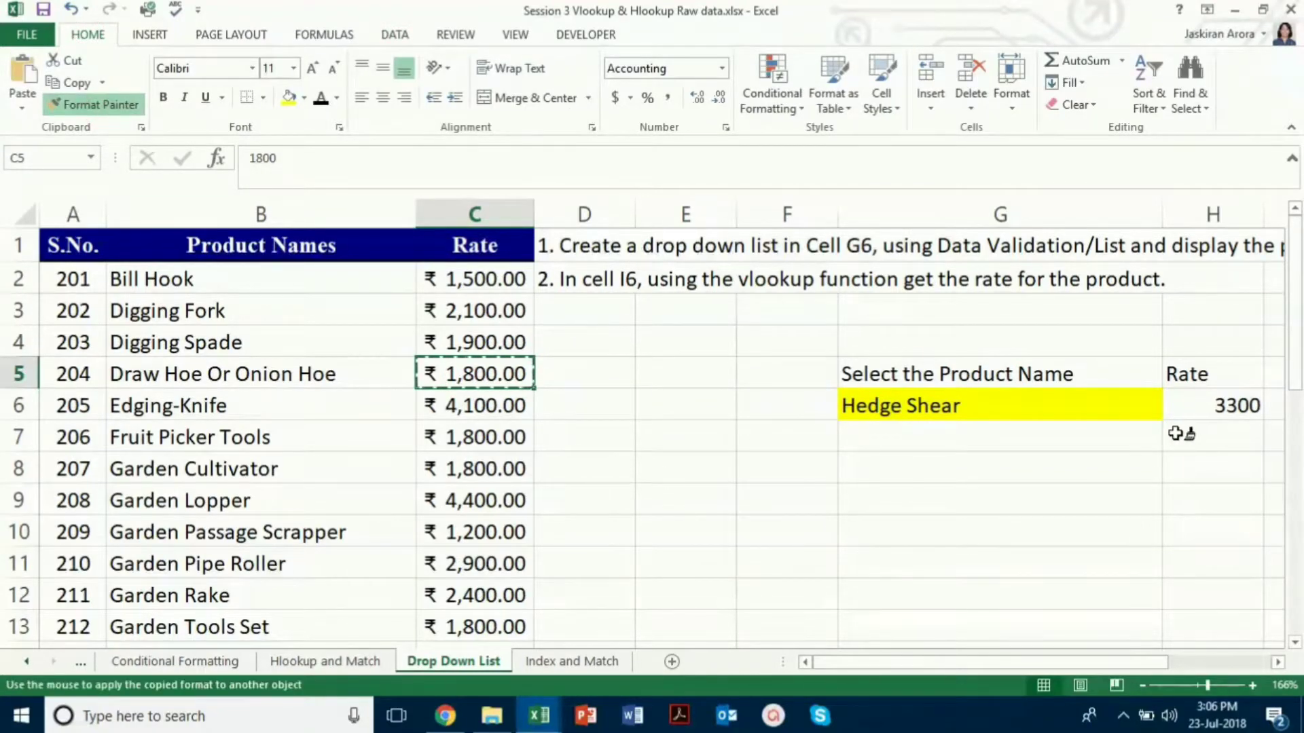
left_click(1193, 406)
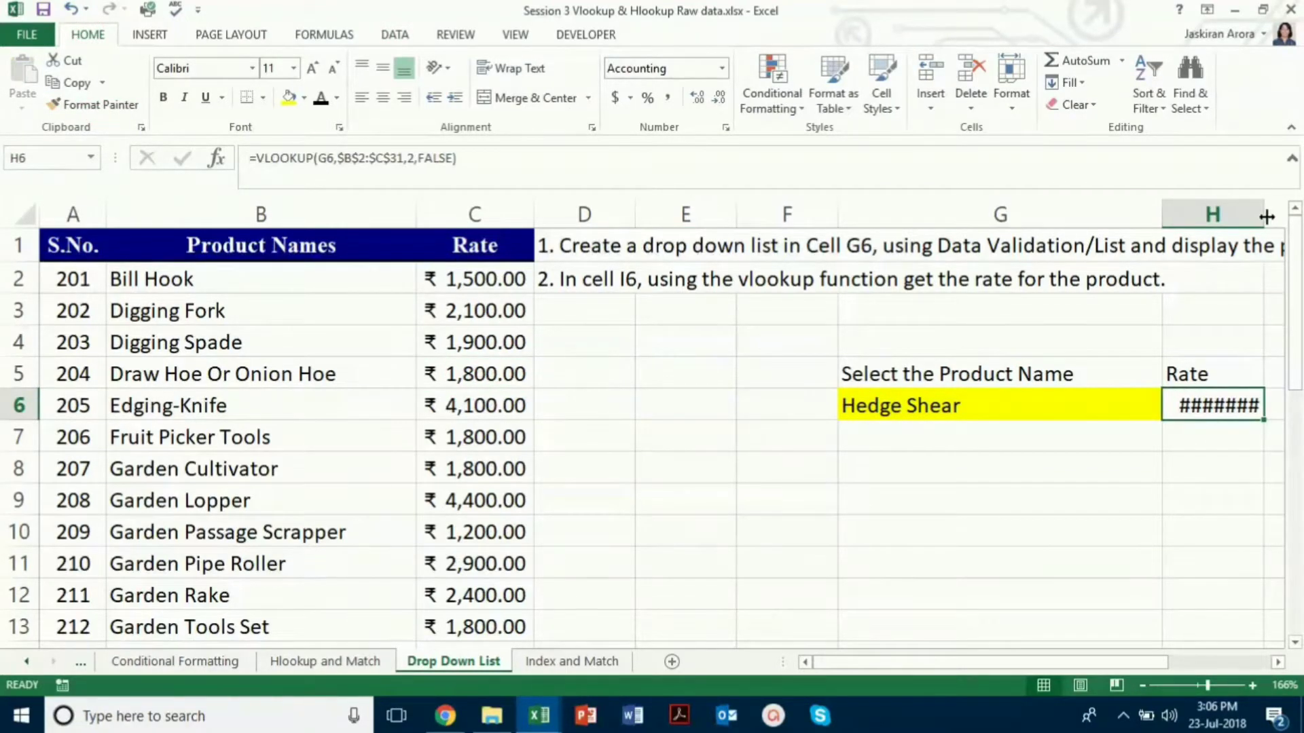